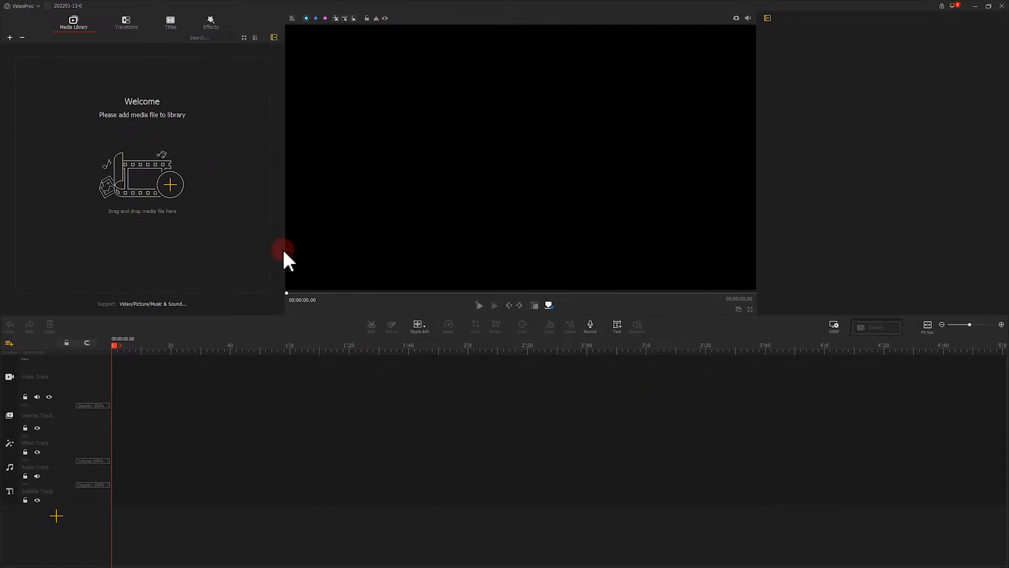
# Step: Import 01.mp4, 02.mov, 03.mp4 and music.wav from the Fix Bad Footage folder and place clip 01 on the video track
pyautogui.click(173, 188)
pyautogui.moveTo(280, 127); pyautogui.dragTo(100, 65)
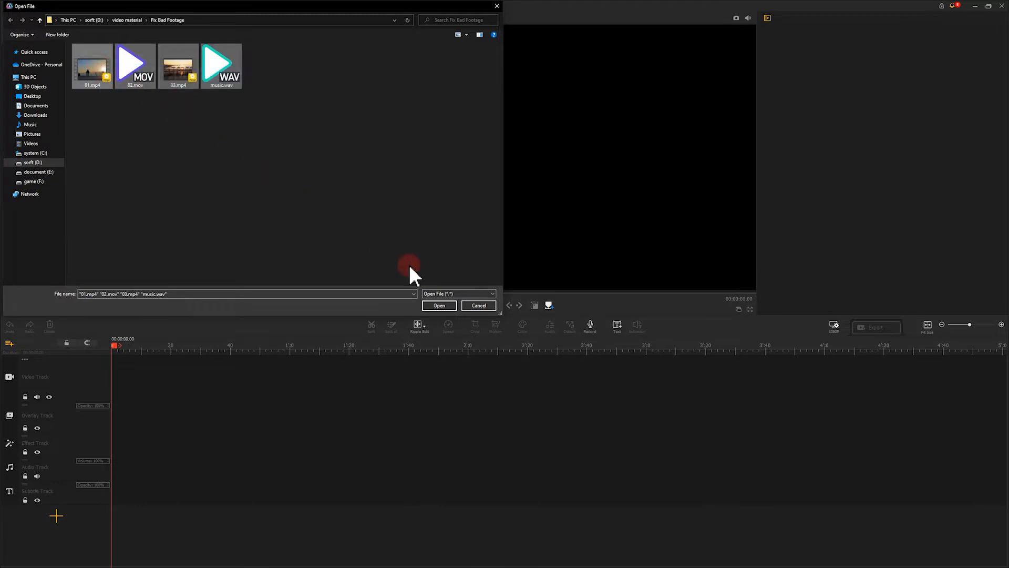
pyautogui.click(452, 304)
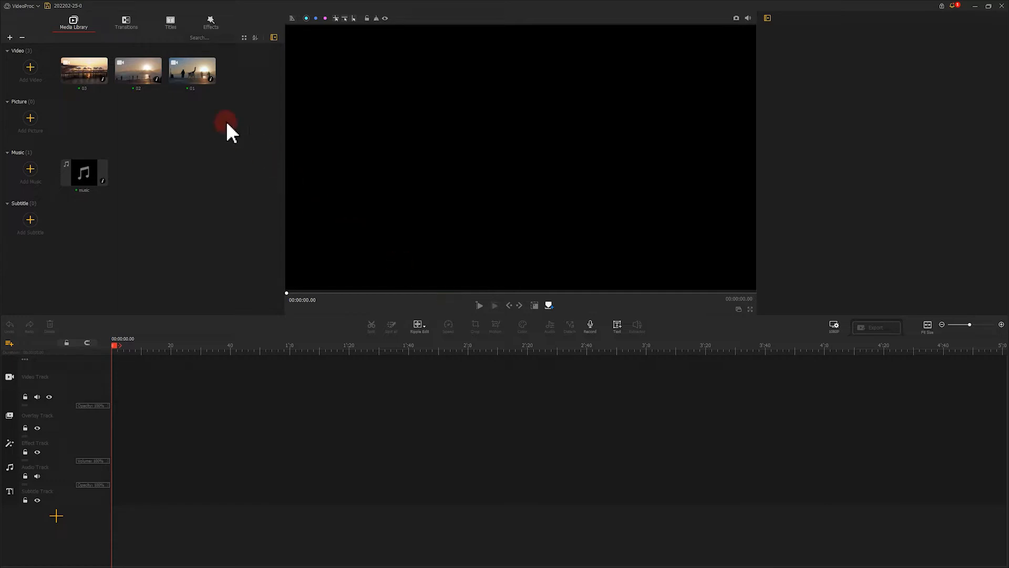
pyautogui.moveTo(193, 81); pyautogui.dragTo(338, 355)
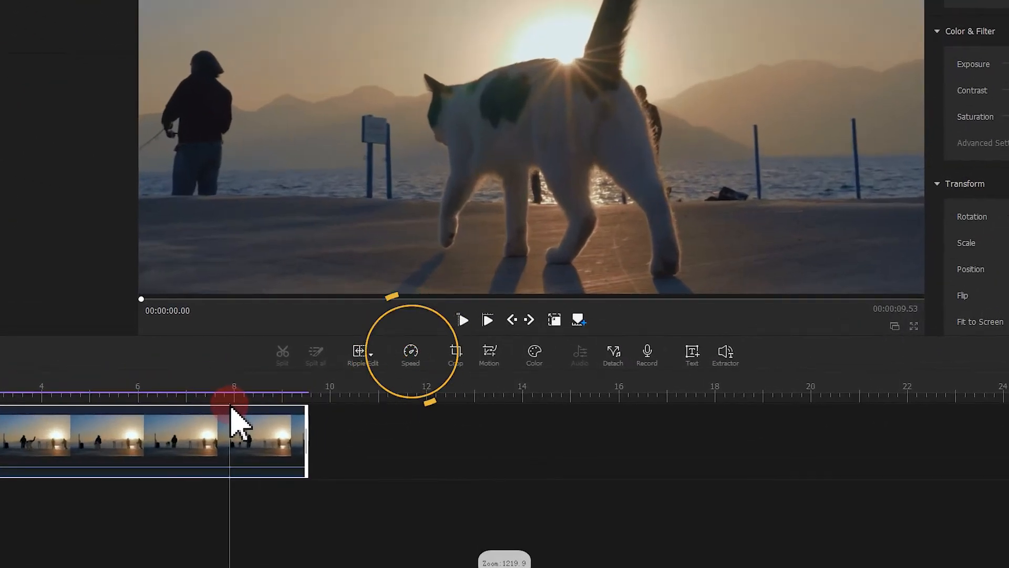
# Step: Slow clip 01 to a constant 1/2 speed and apply the change
pyautogui.click(419, 362)
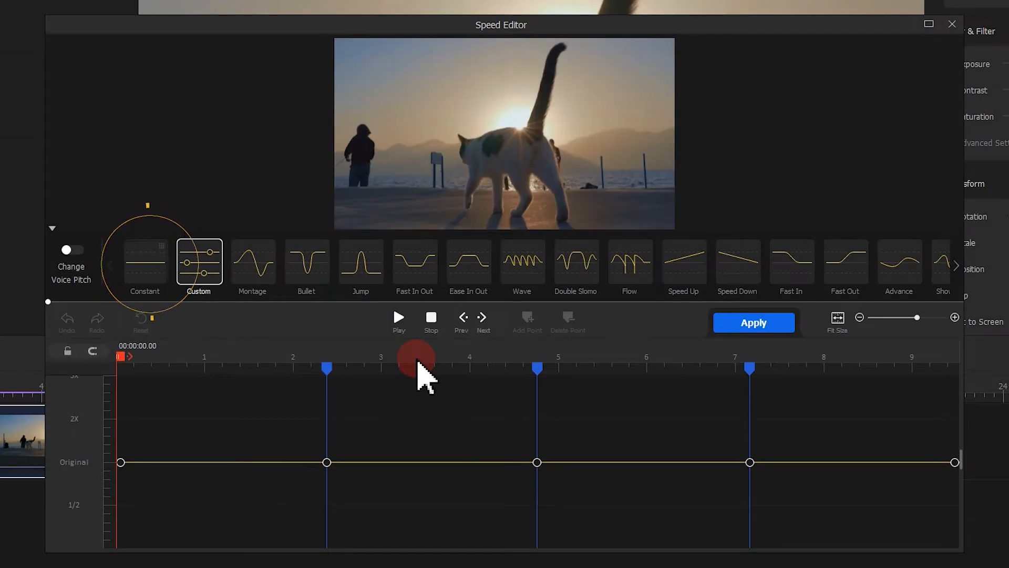
pyautogui.click(155, 273)
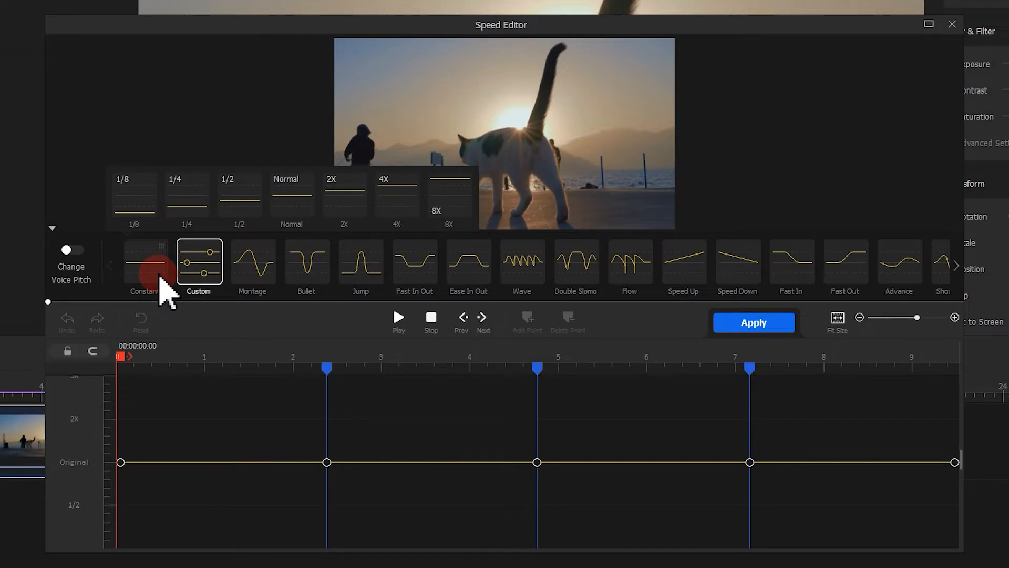
pyautogui.click(248, 201)
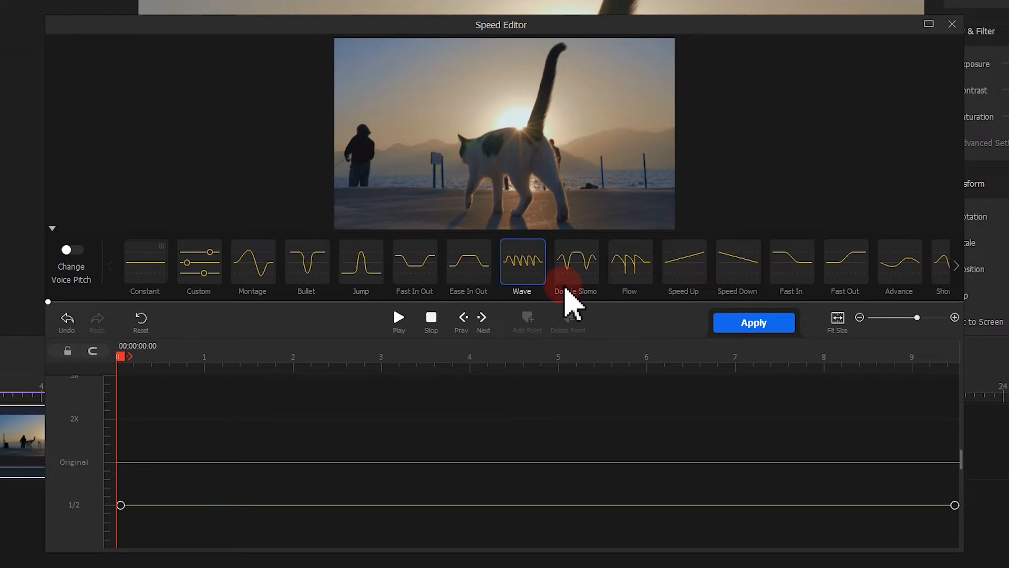
pyautogui.click(749, 324)
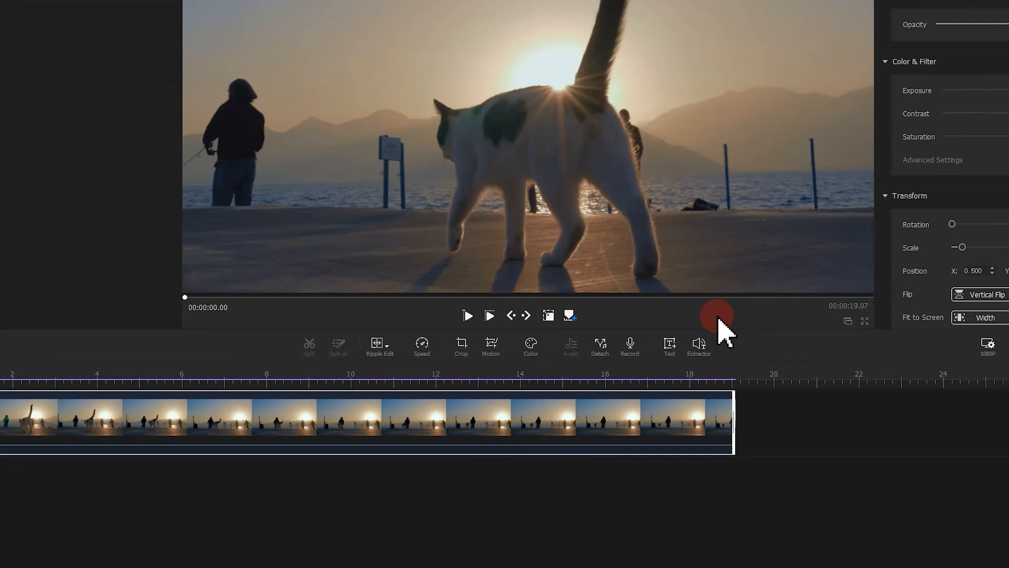
# Step: Add a motion keyframe at the start of clip 01 and frame the cat at about 2338x1315
pyautogui.click(490, 343)
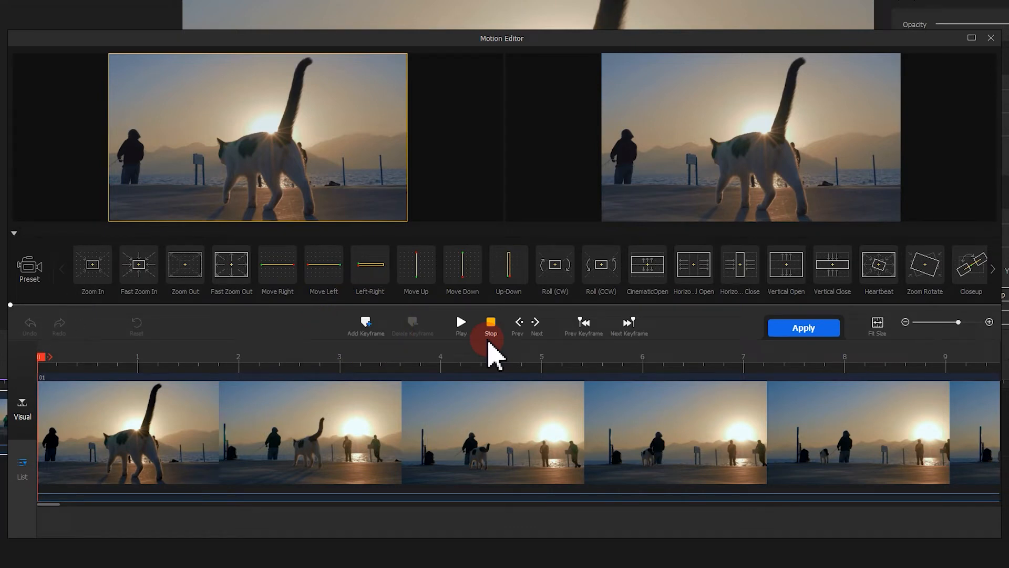
pyautogui.click(376, 330)
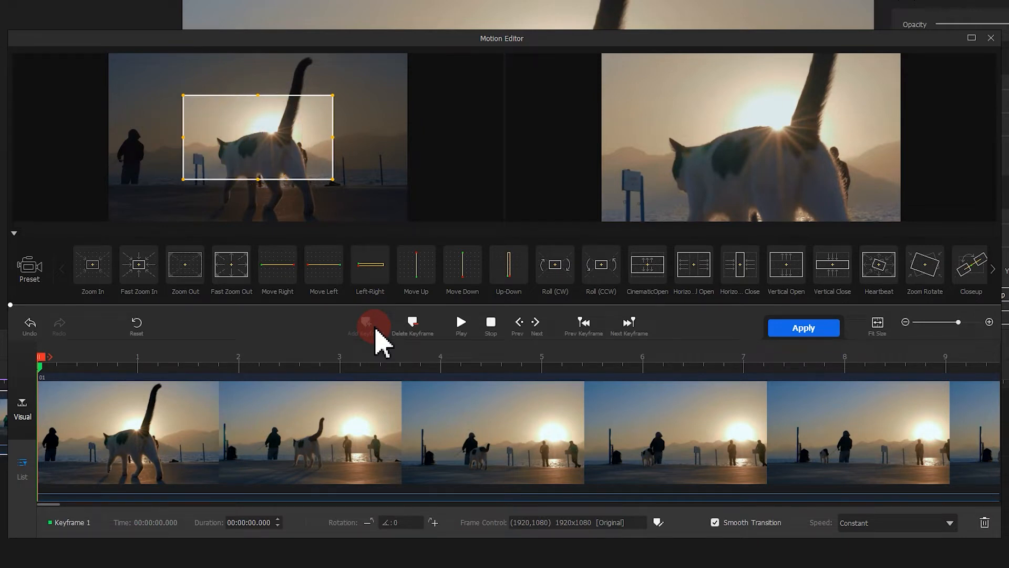
pyautogui.moveTo(306, 159); pyautogui.dragTo(312, 180)
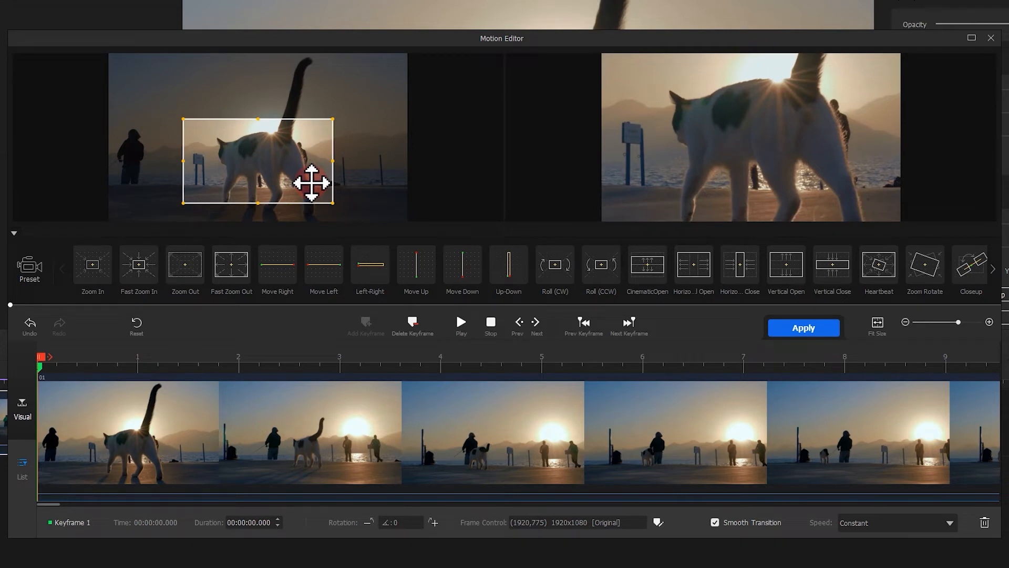
pyautogui.moveTo(333, 203); pyautogui.dragTo(316, 164)
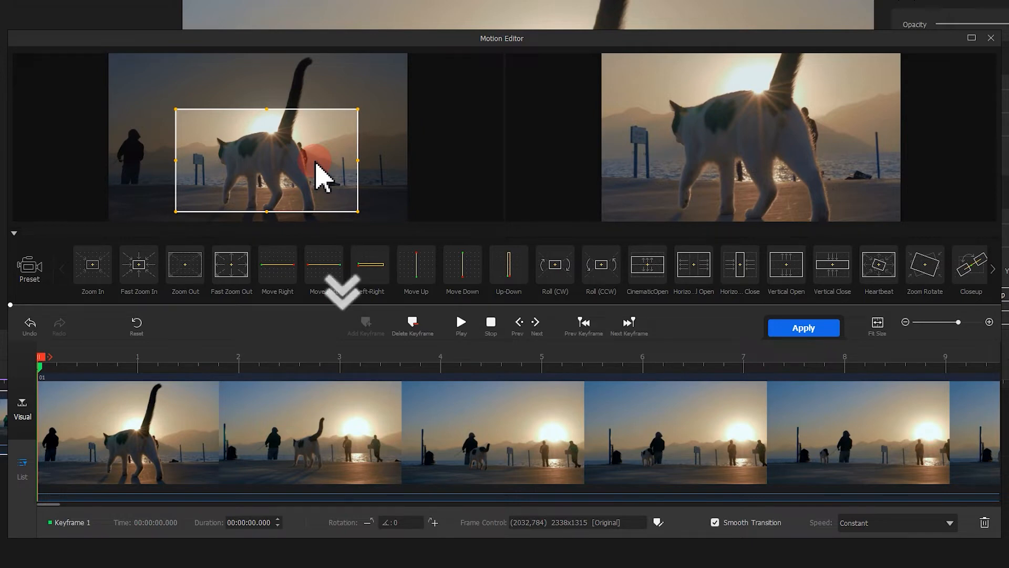
# Step: Add a second motion keyframe at 3 seconds and tighten the frame around the cat to about 1448x814
pyautogui.moveTo(41, 356); pyautogui.dragTo(349, 368)
pyautogui.click(367, 330)
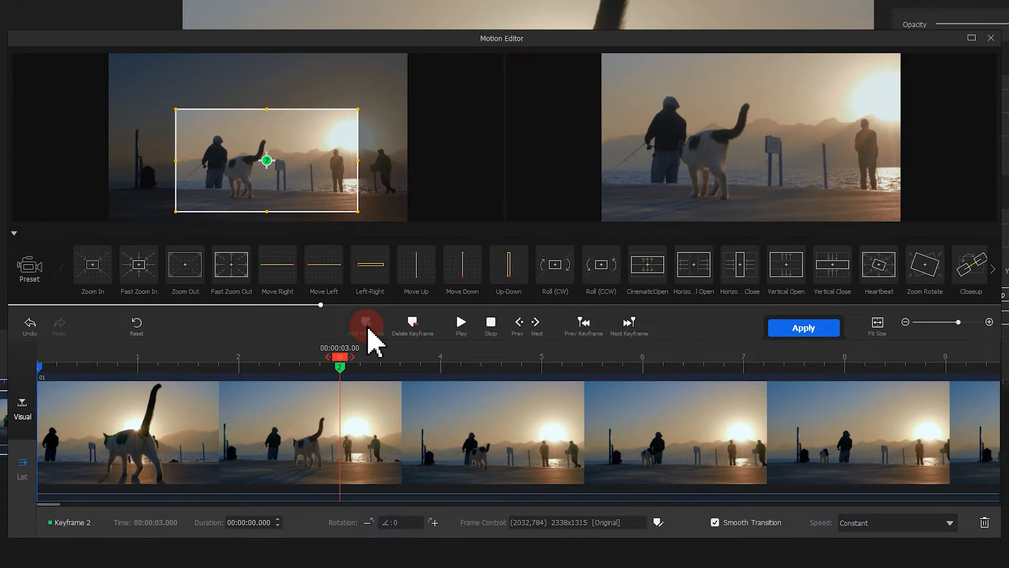
pyautogui.moveTo(329, 159); pyautogui.dragTo(321, 159)
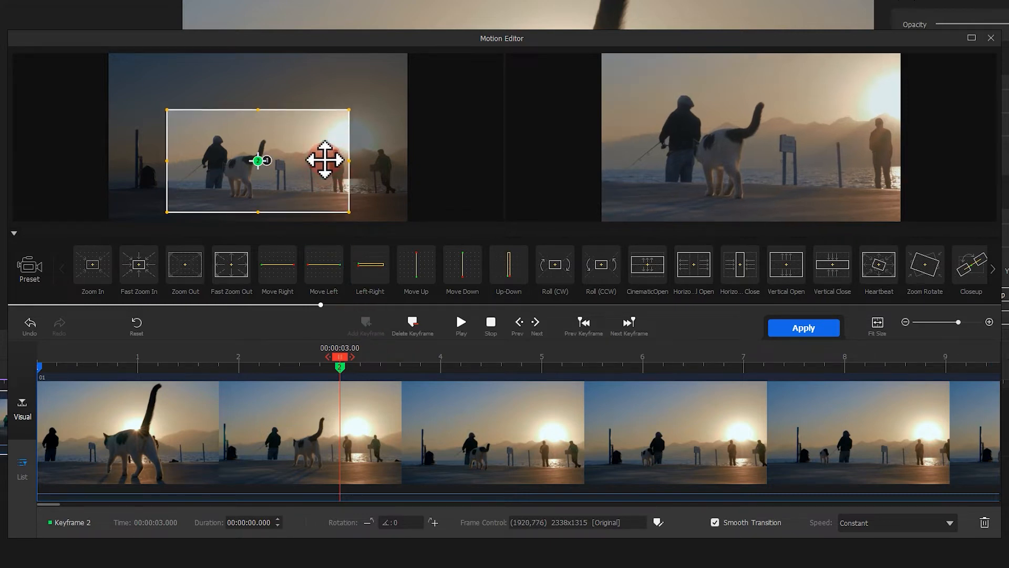
pyautogui.moveTo(350, 111); pyautogui.dragTo(261, 155)
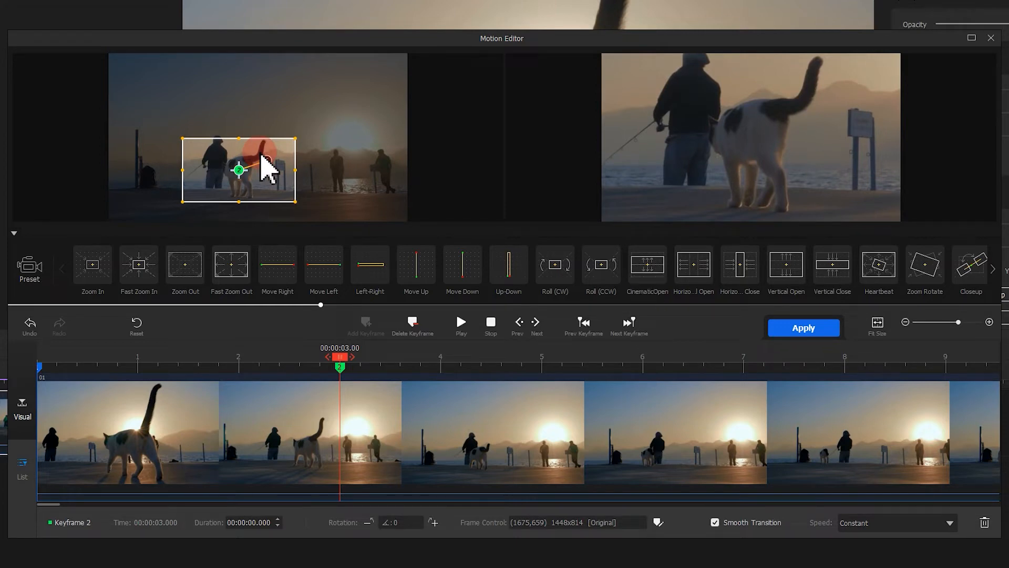
# Step: Add a third motion keyframe at 6 seconds and recentre the frame on the cat at about (1281,681)
pyautogui.moveTo(340, 358); pyautogui.dragTo(649, 355)
pyautogui.click(354, 321)
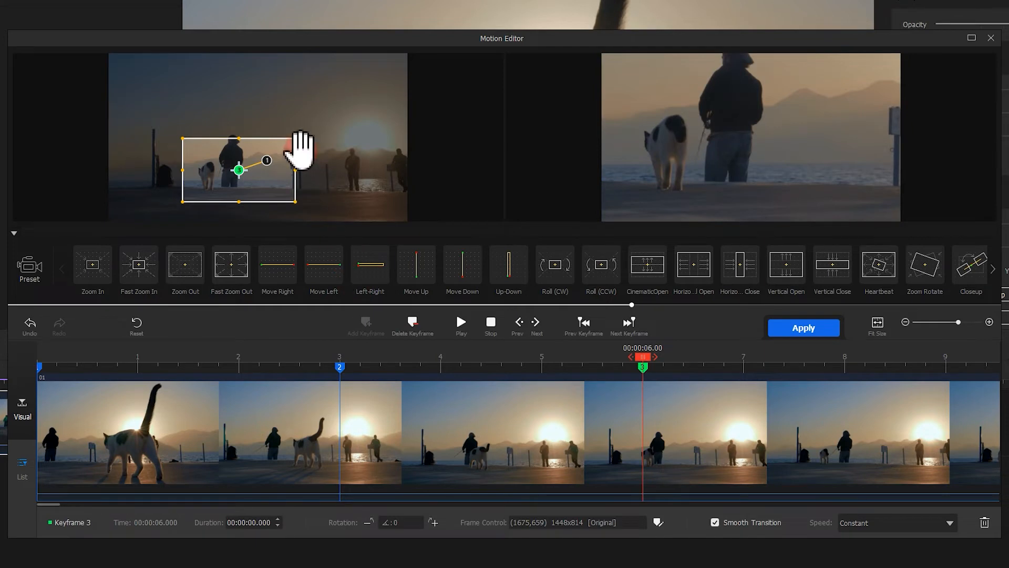
pyautogui.moveTo(283, 149); pyautogui.dragTo(257, 143)
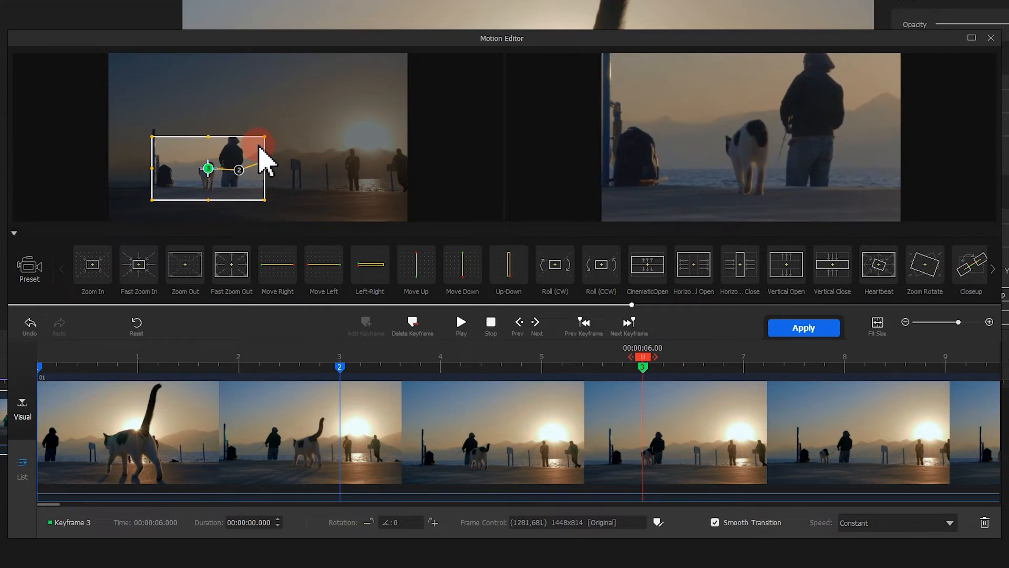
# Step: Add a fourth motion keyframe at 9 seconds and tighten the frame around the cat to about 1128x634
pyautogui.moveTo(643, 358); pyautogui.dragTo(945, 358)
pyautogui.click(366, 323)
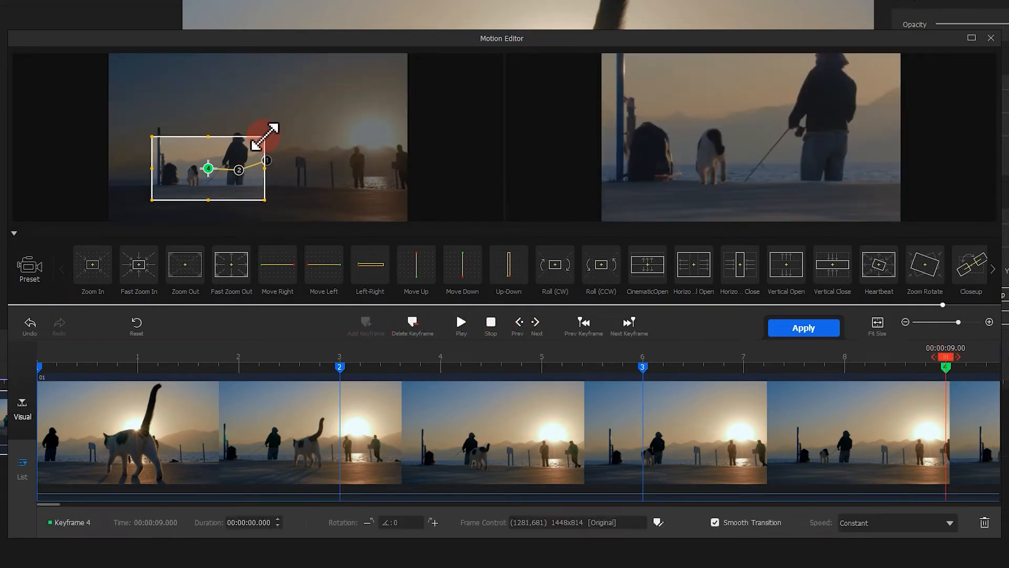
pyautogui.moveTo(265, 137); pyautogui.dragTo(225, 158)
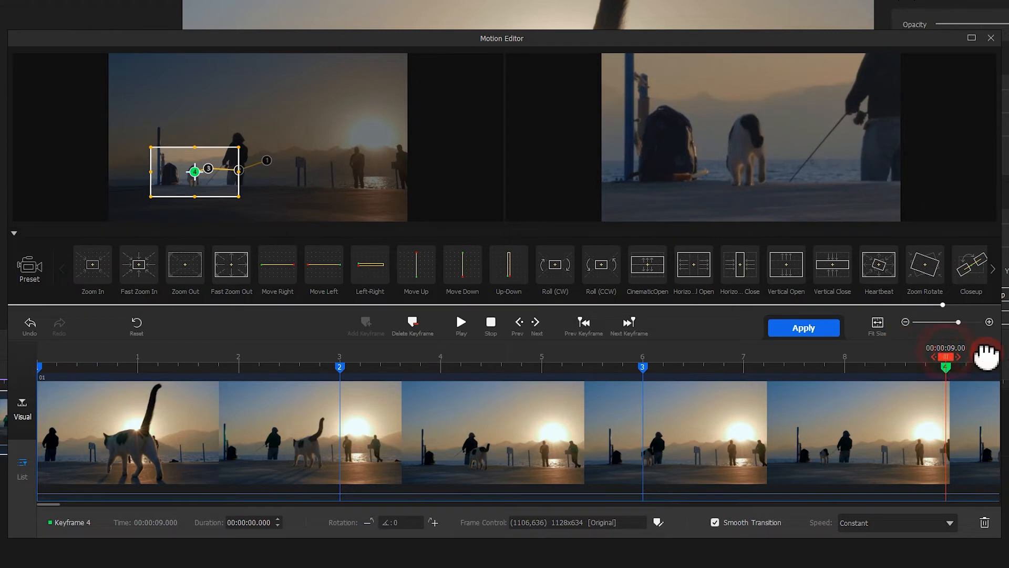
# Step: Add a closing motion keyframe at the clip's end with the same framing, preview the motion and apply it
pyautogui.moveTo(947, 357); pyautogui.dragTo(1003, 357)
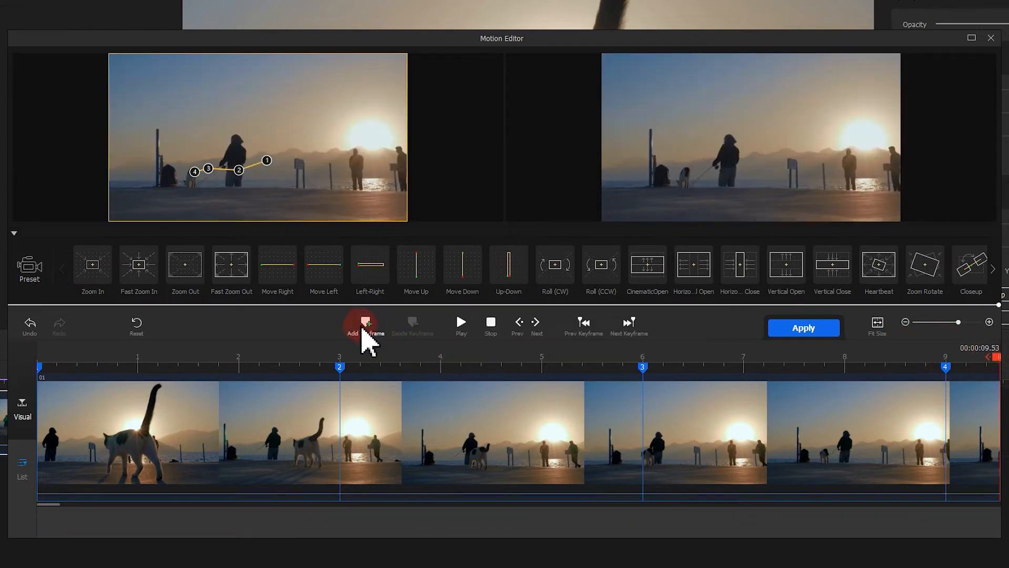
pyautogui.click(359, 326)
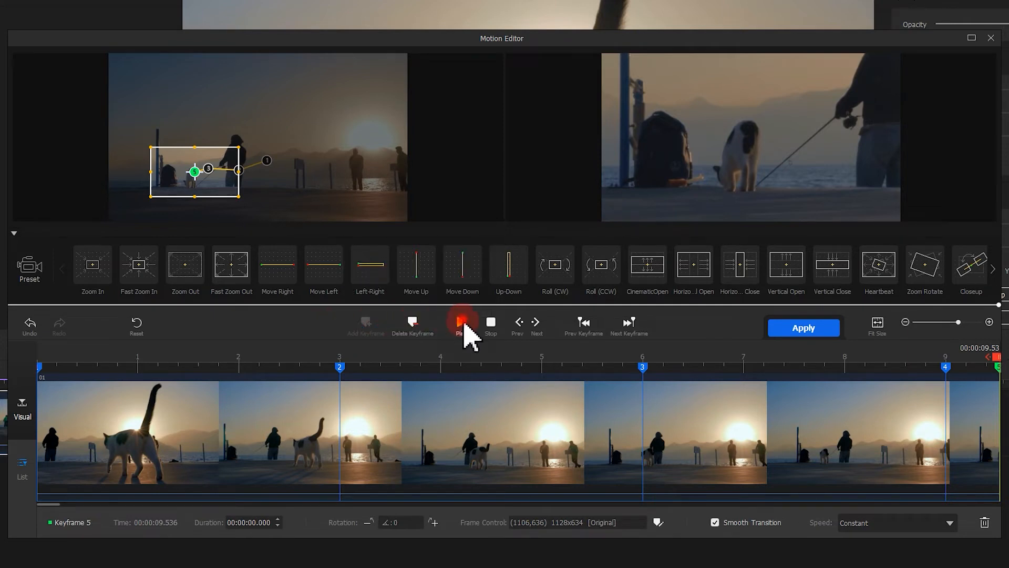
pyautogui.click(461, 324)
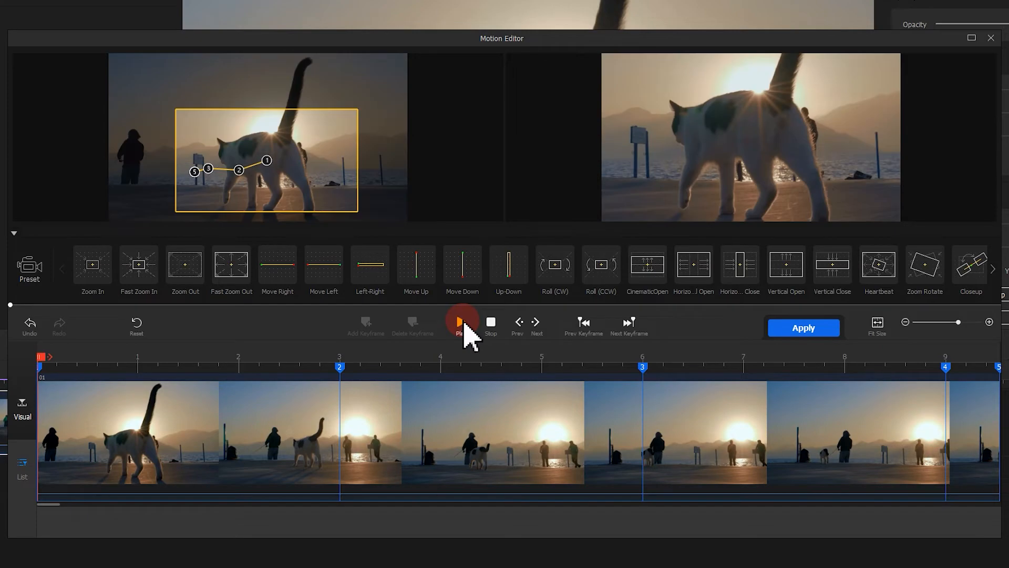
pyautogui.click(777, 328)
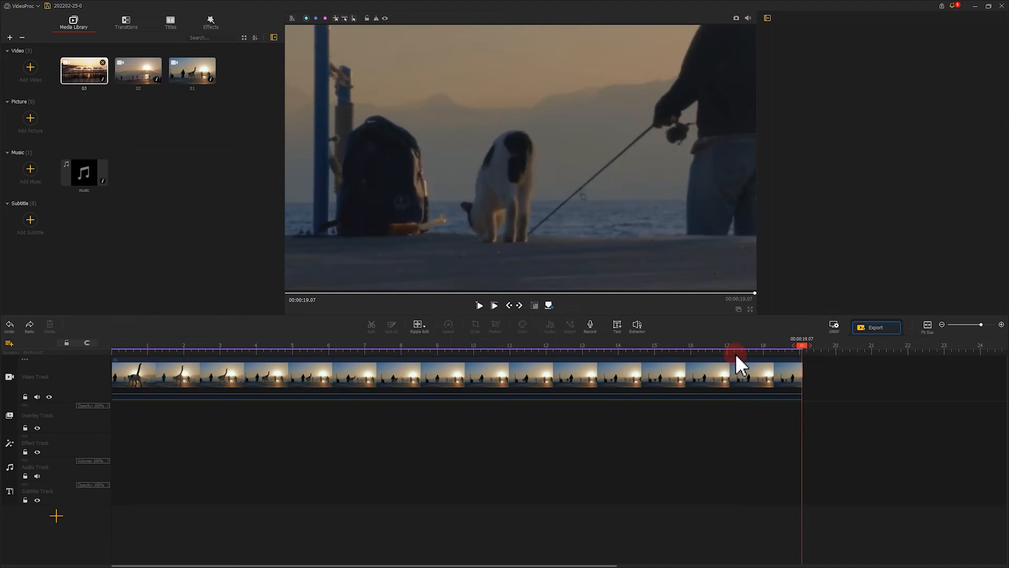
# Step: Place clips 03 and 02 before and after clip 01 on the video track, and the music on the audio track
pyautogui.moveTo(736, 354); pyautogui.dragTo(304, 354)
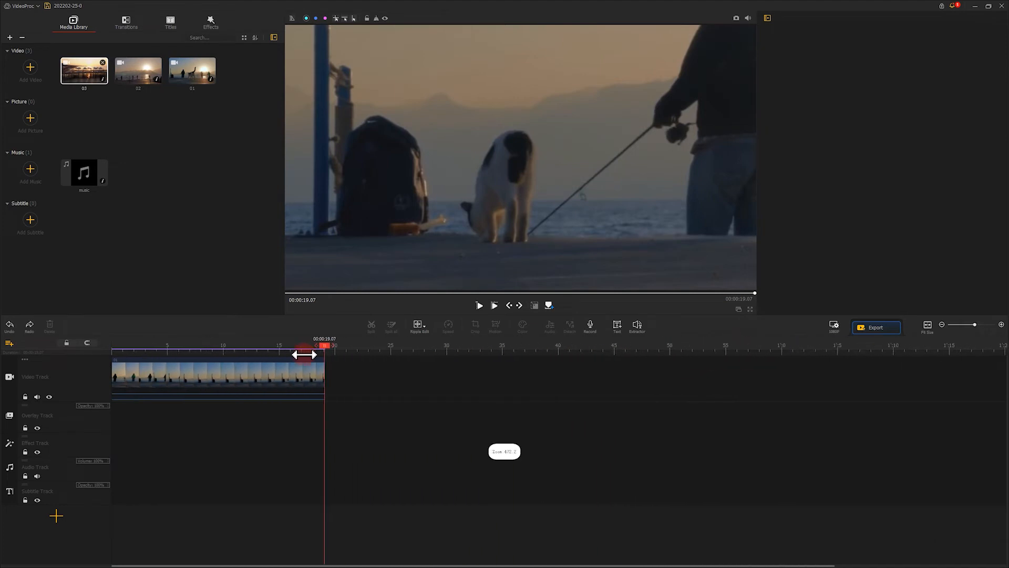
pyautogui.moveTo(108, 74); pyautogui.dragTo(482, 380)
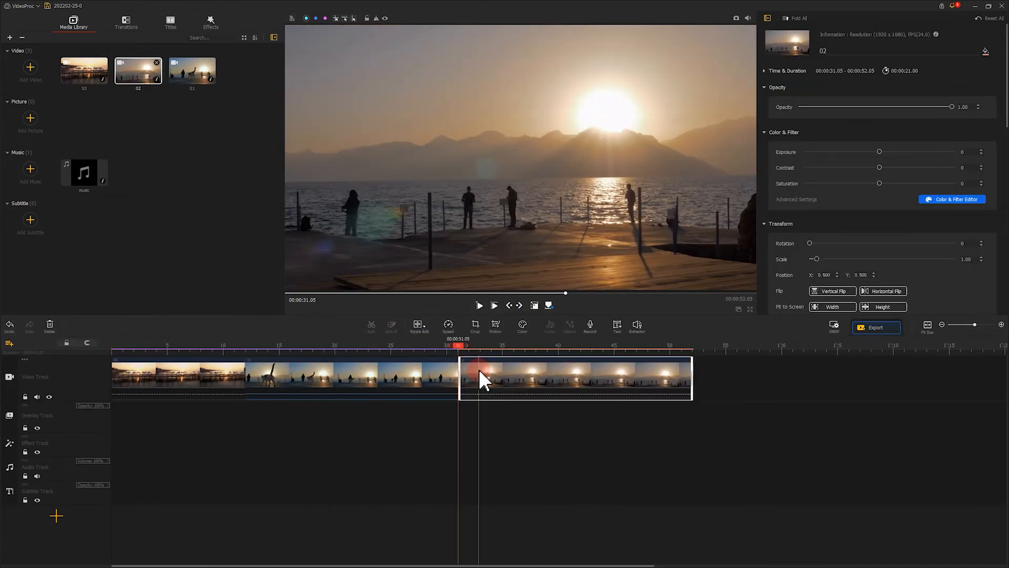
pyautogui.moveTo(84, 173); pyautogui.dragTo(139, 463)
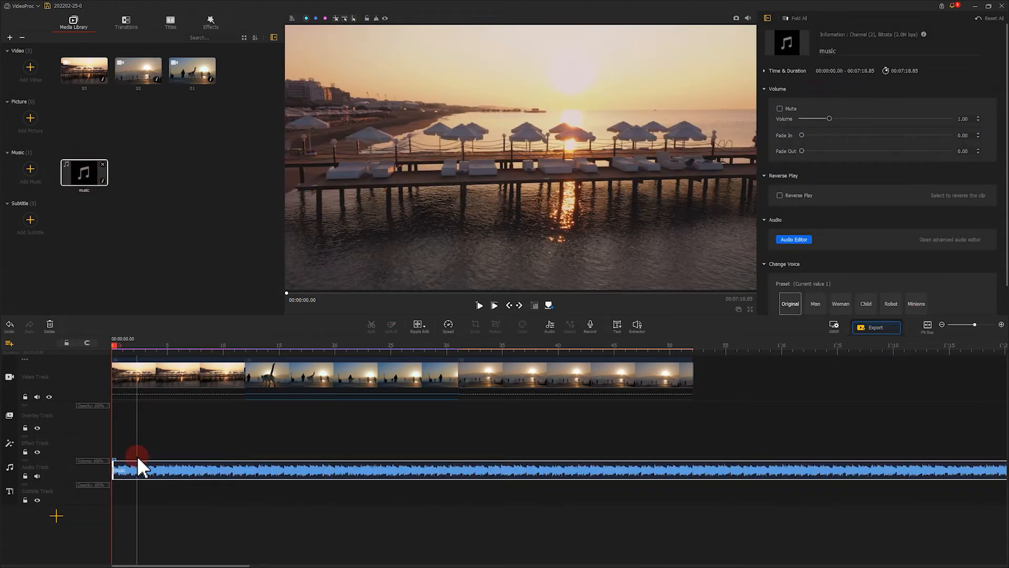
# Step: Cut the clips into the sequence 03, 01, 02, 01 and trim the music to the video's end at 18.46 seconds
pyautogui.click(164, 381)
pyautogui.click(165, 378)
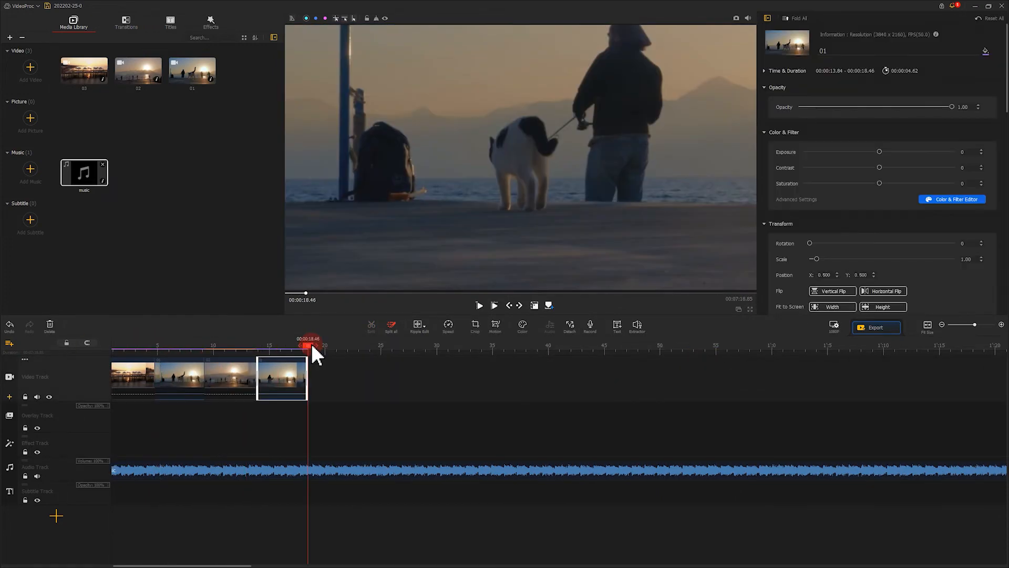
pyautogui.click(311, 471)
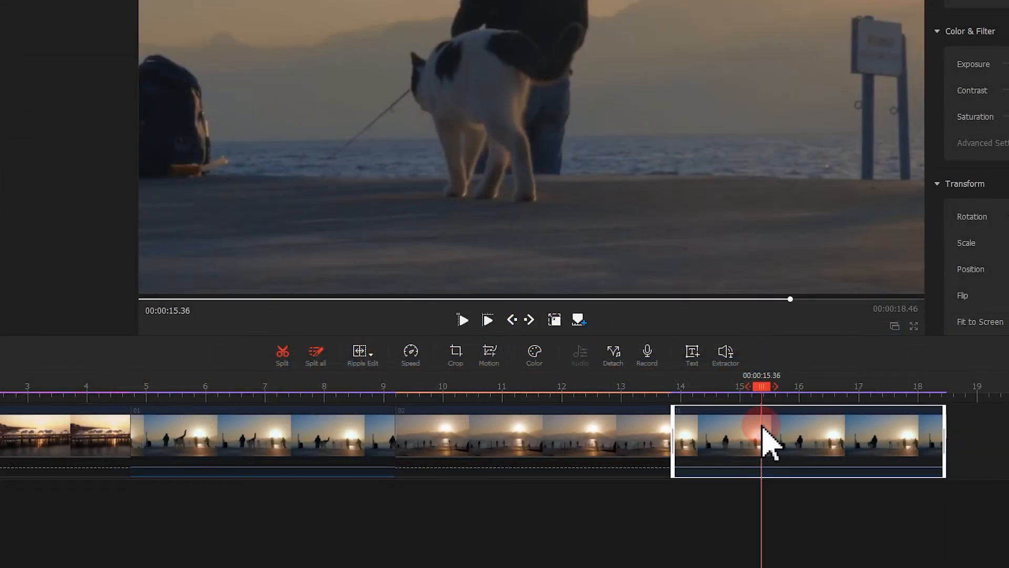
# Step: Open the last 01 clip's color settings and set exposure to 24, contrast to 11 and highlights to 61
pyautogui.click(541, 353)
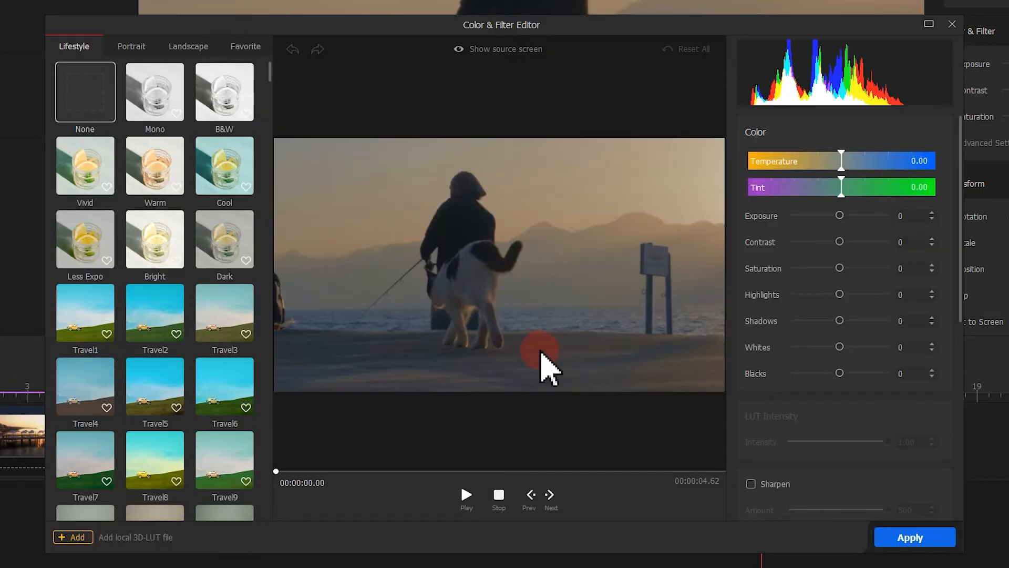
pyautogui.moveTo(840, 216); pyautogui.dragTo(846, 243)
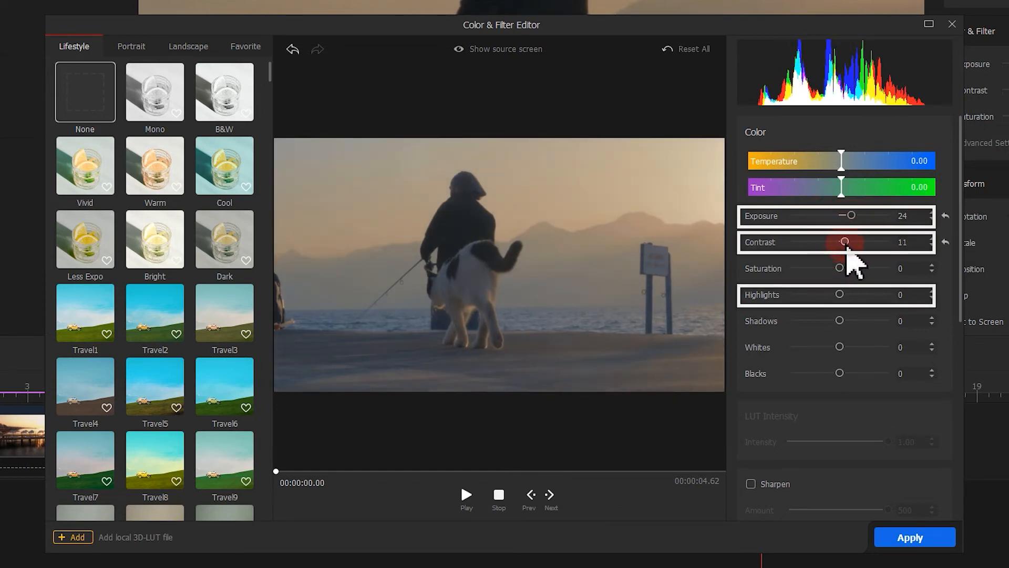
pyautogui.moveTo(840, 294); pyautogui.dragTo(872, 299)
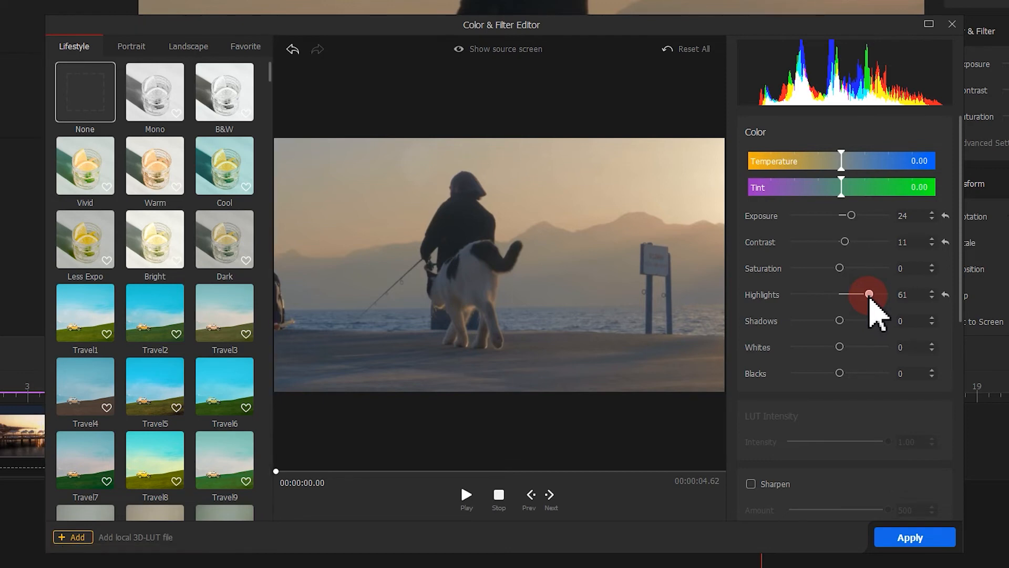
# Step: Give the last 01 clip the Warm filter at 0.48 intensity and apply the color changes
pyautogui.click(159, 170)
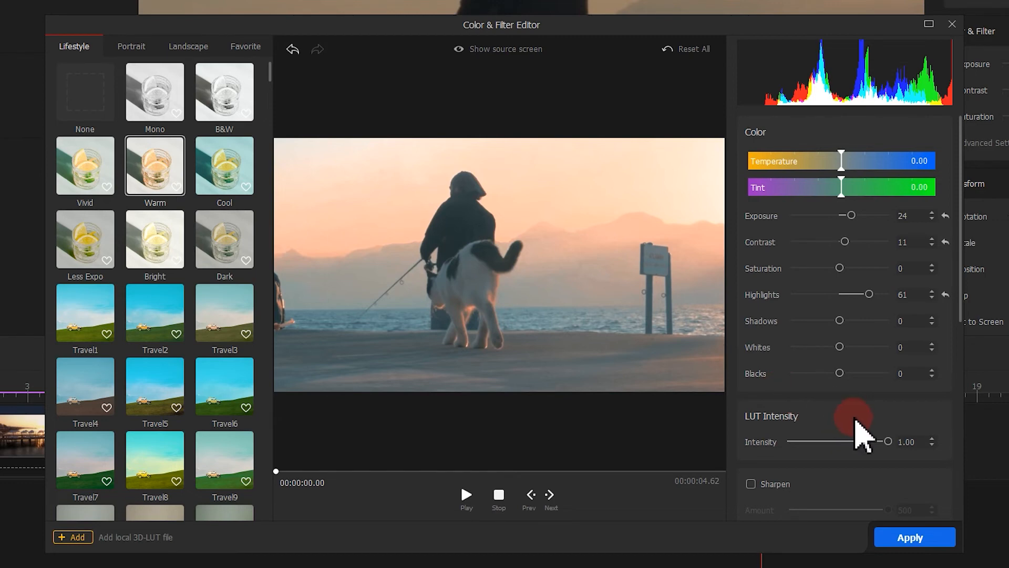
pyautogui.moveTo(888, 442); pyautogui.dragTo(837, 441)
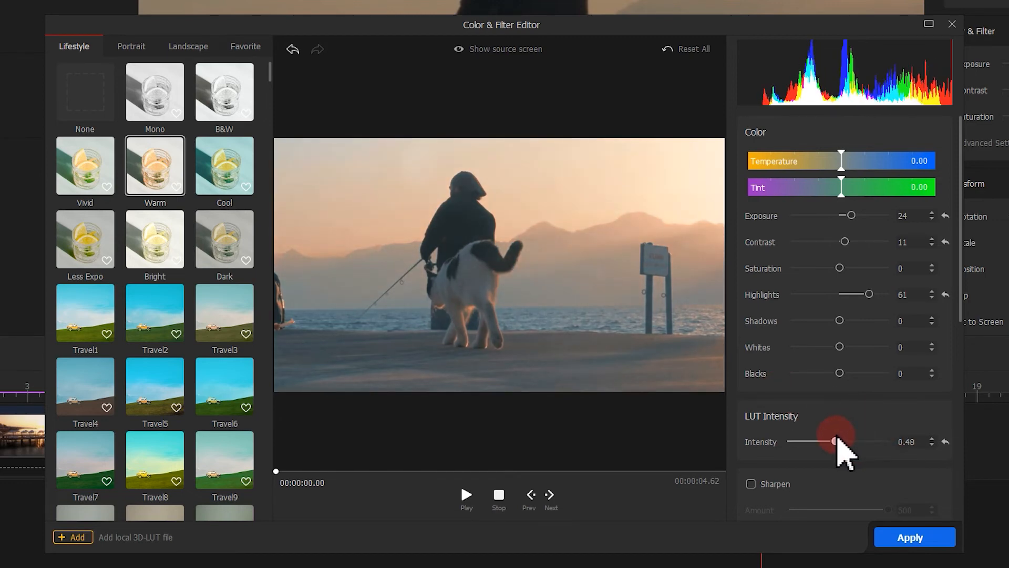
pyautogui.click(908, 536)
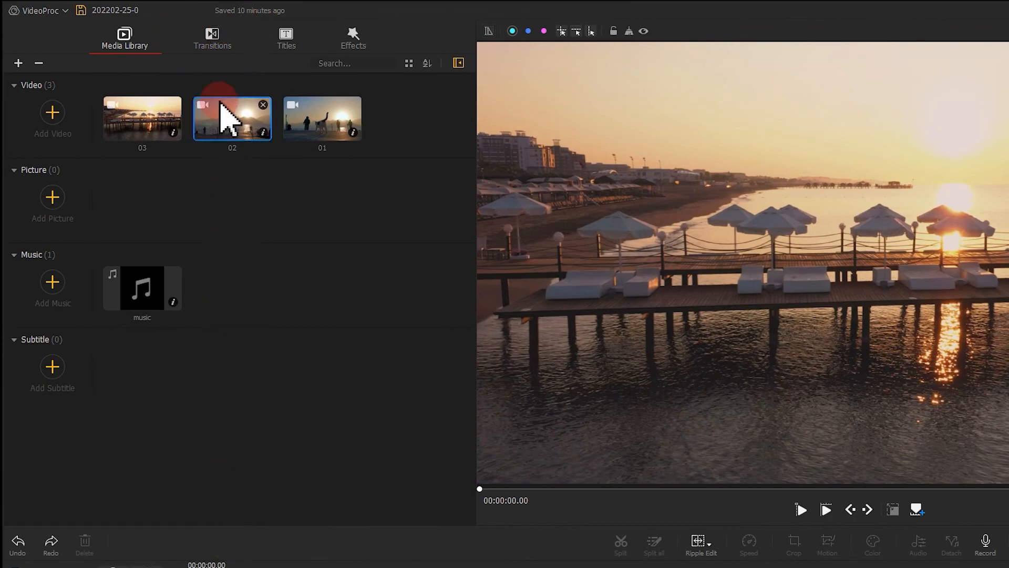
# Step: Batch-add the Fade transition to both ends of all clips on the video track and play the sequence from the start
pyautogui.click(211, 47)
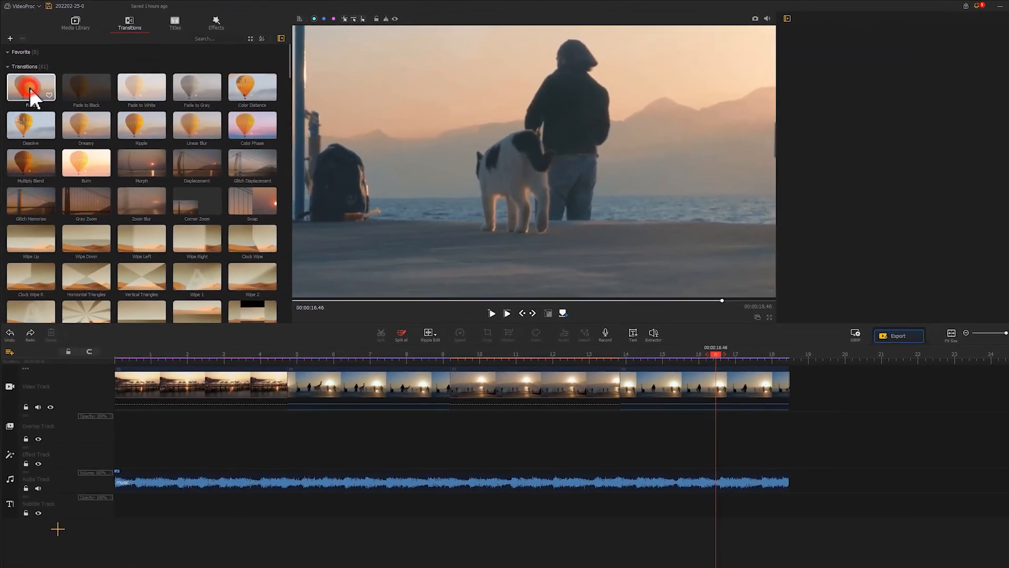
pyautogui.moveTo(30, 92); pyautogui.dragTo(274, 380)
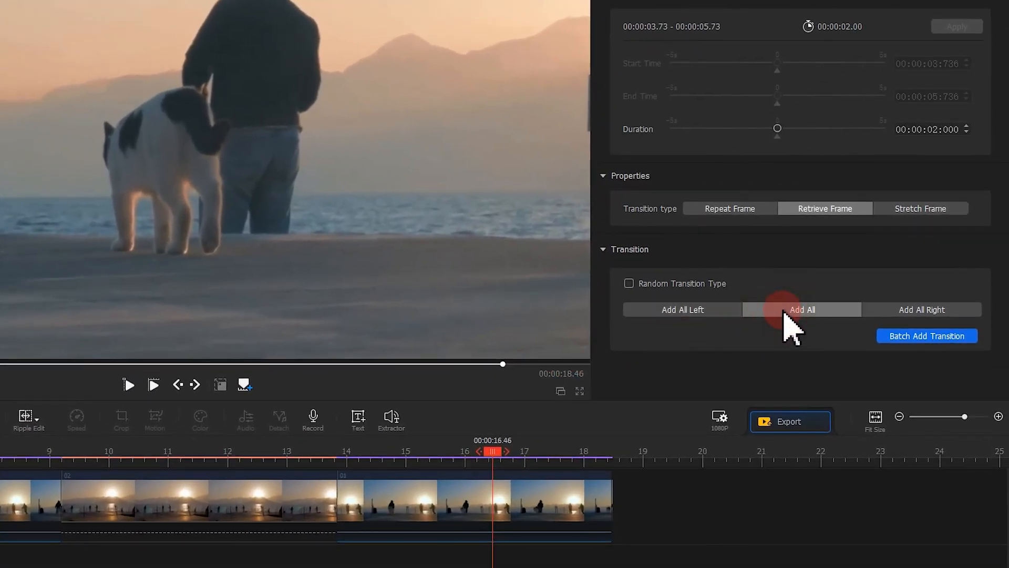
pyautogui.click(891, 337)
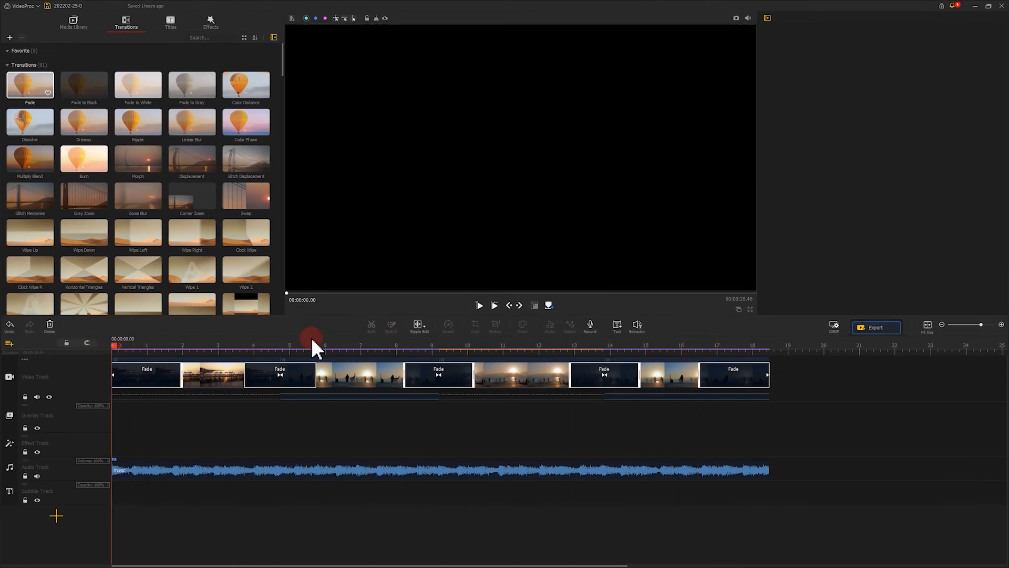
pyautogui.click(480, 306)
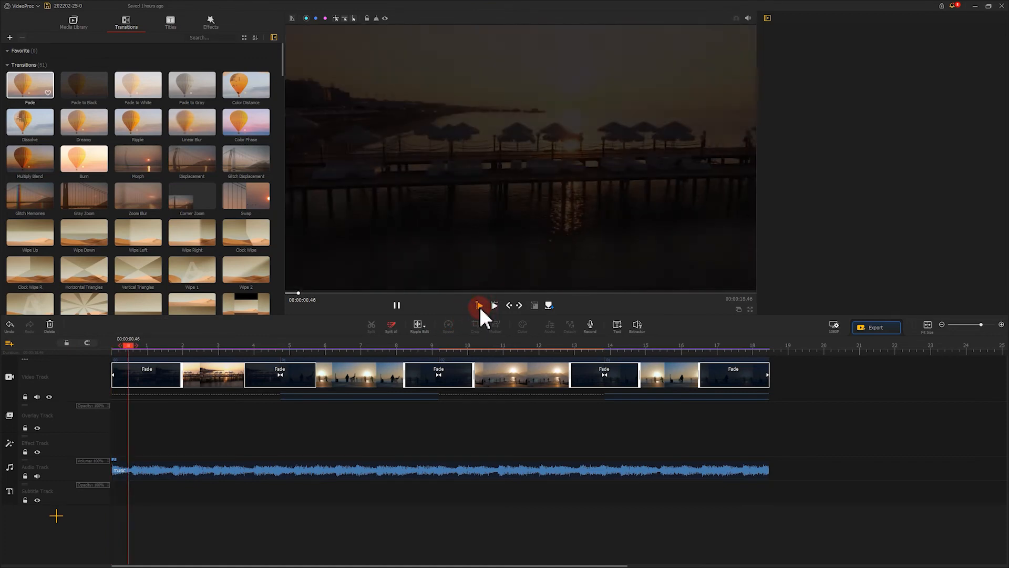